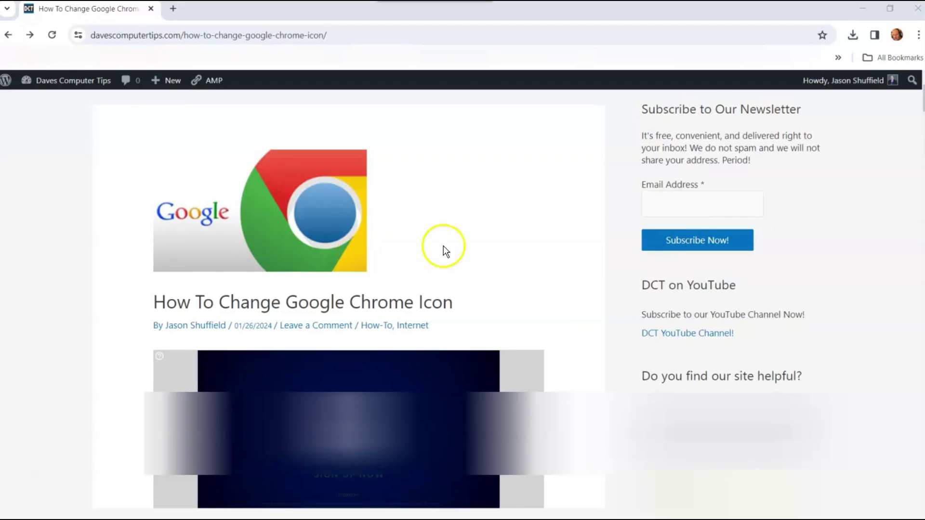
Skim the How To Change Google Chrome Icon article by scrolling down and back up.
{"action": "scroll", "coordinate": [537, 282], "scroll_direction": "down", "scroll_amount": 2}
{"action": "scroll", "coordinate": [538, 282], "scroll_direction": "up", "scroll_amount": 4}
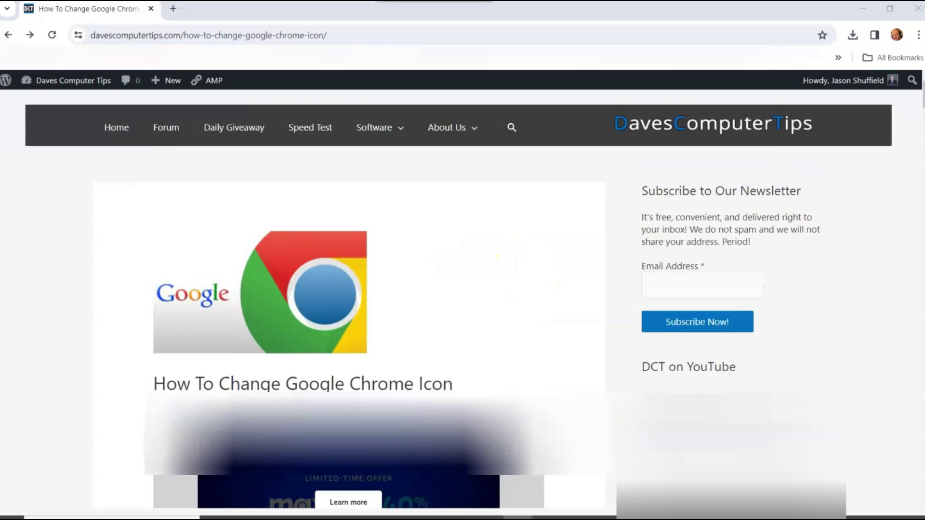
{"action": "mouse_move", "coordinate": [482, 513]}
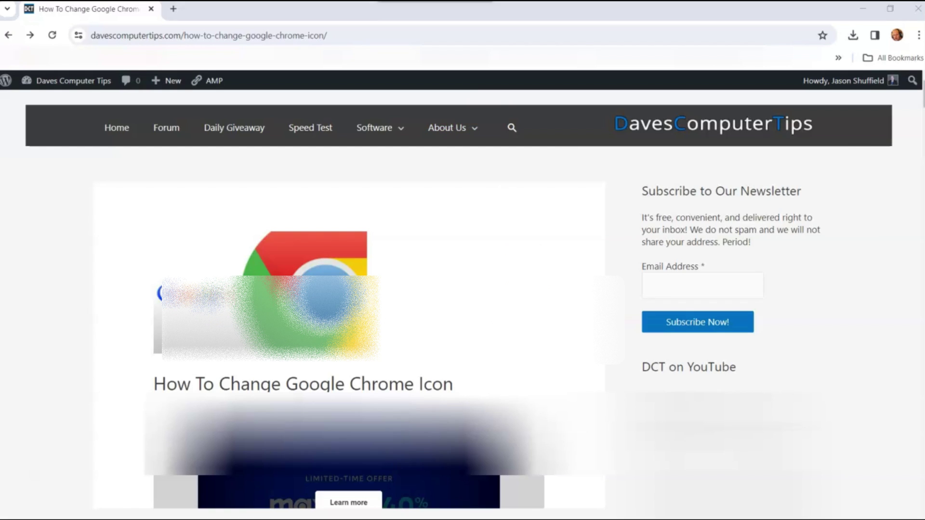
Choose pngtree-gorilla-tag-png-image_7024472.png from Downloads as the ICO Convert upload file.
{"action": "left_click_drag", "start_coordinate": [516, 15], "coordinate": [241, 15]}
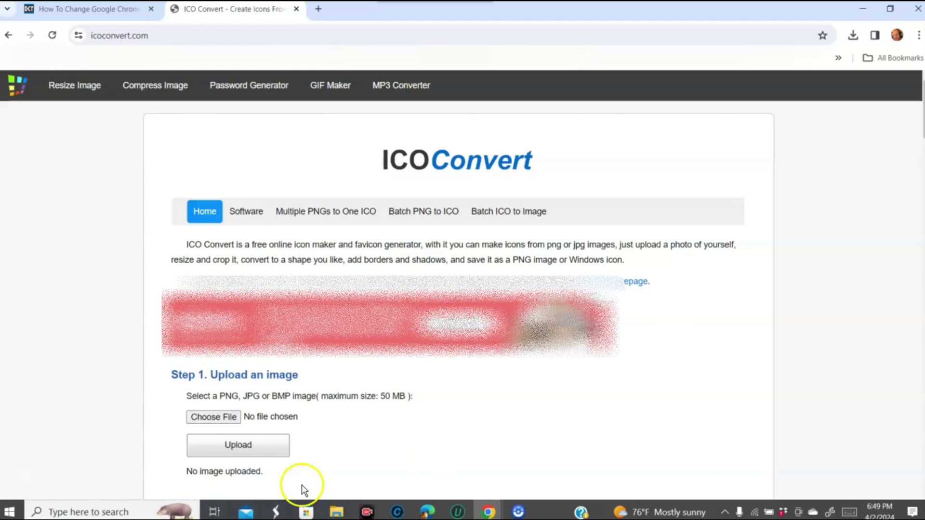
{"action": "left_click", "coordinate": [206, 416]}
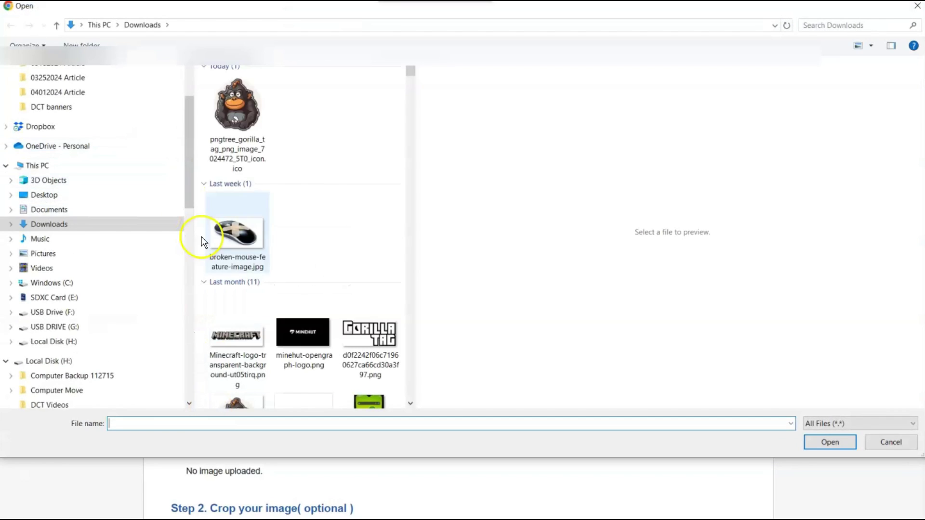
{"action": "scroll", "coordinate": [346, 233], "scroll_direction": "down", "scroll_amount": 3}
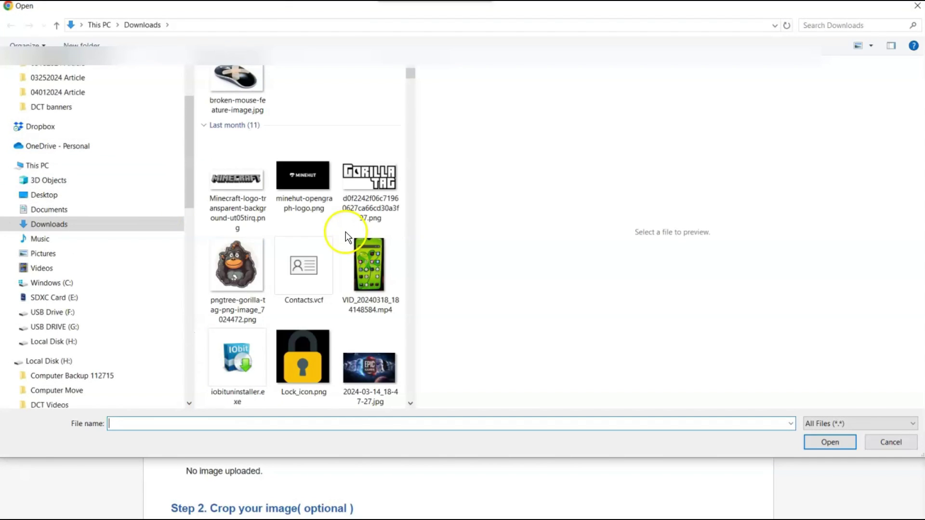
{"action": "left_click", "coordinate": [231, 264]}
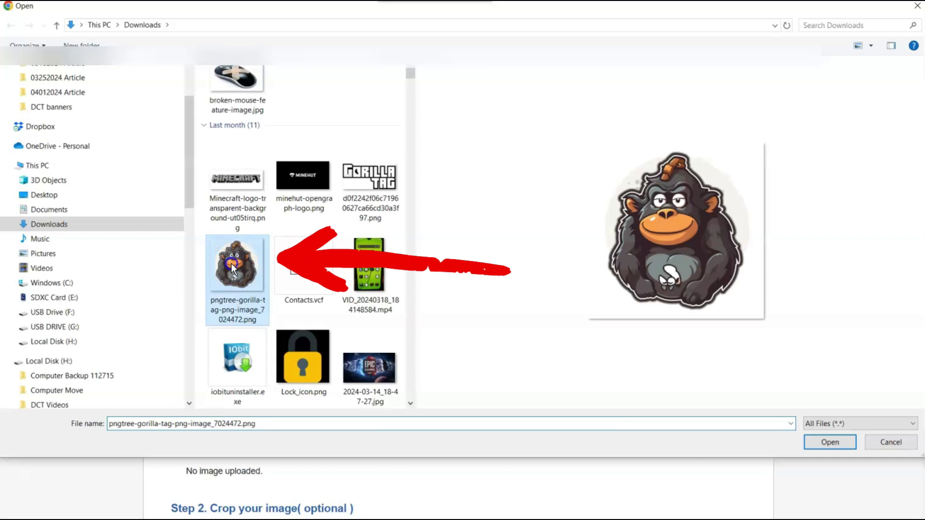
{"action": "left_click", "coordinate": [825, 442]}
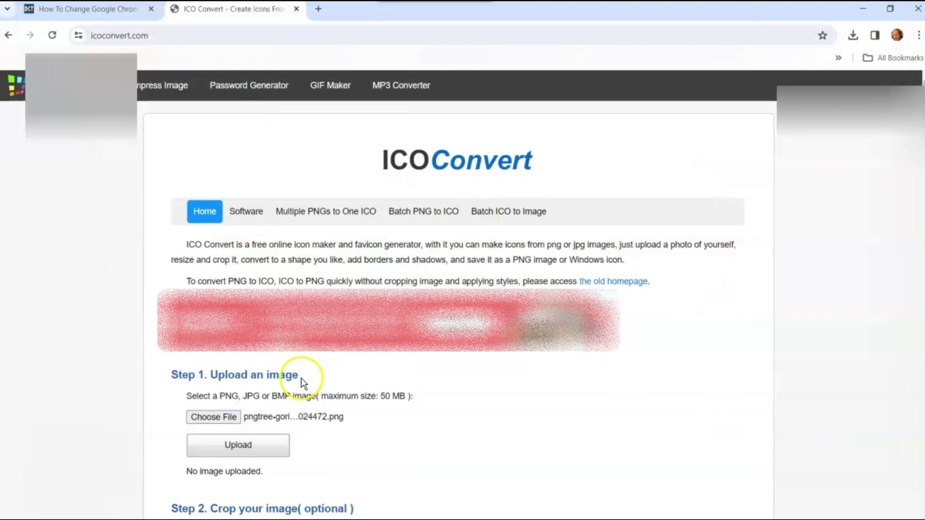
Upload the gorilla image and scroll down to the ICO for Windows 10, 11, 7 and 8 format.
{"action": "left_click", "coordinate": [245, 443]}
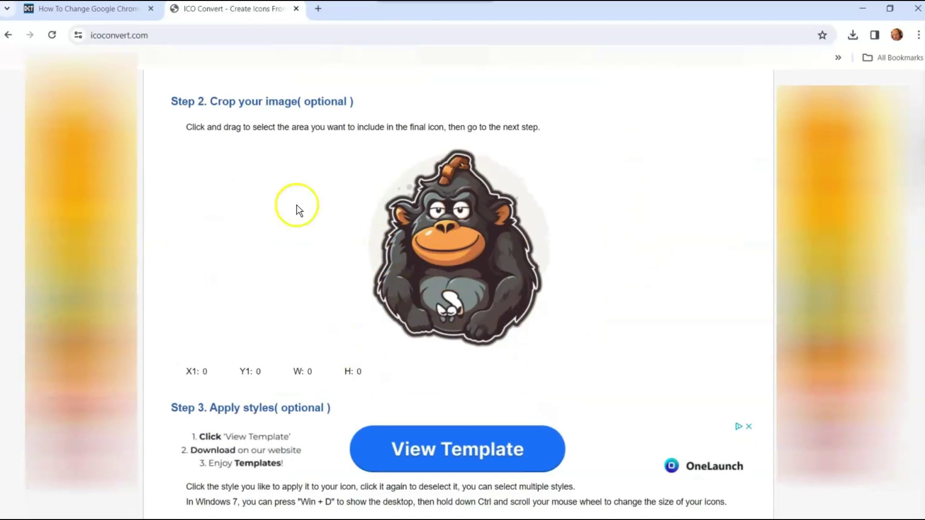
{"action": "scroll", "coordinate": [259, 236], "scroll_direction": "down", "scroll_amount": 3}
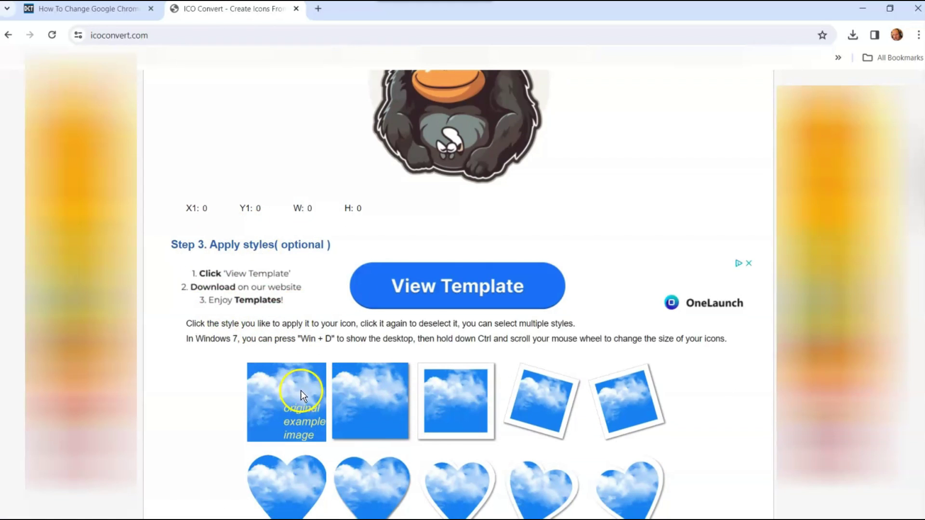
{"action": "scroll", "coordinate": [323, 414], "scroll_direction": "down", "scroll_amount": 2}
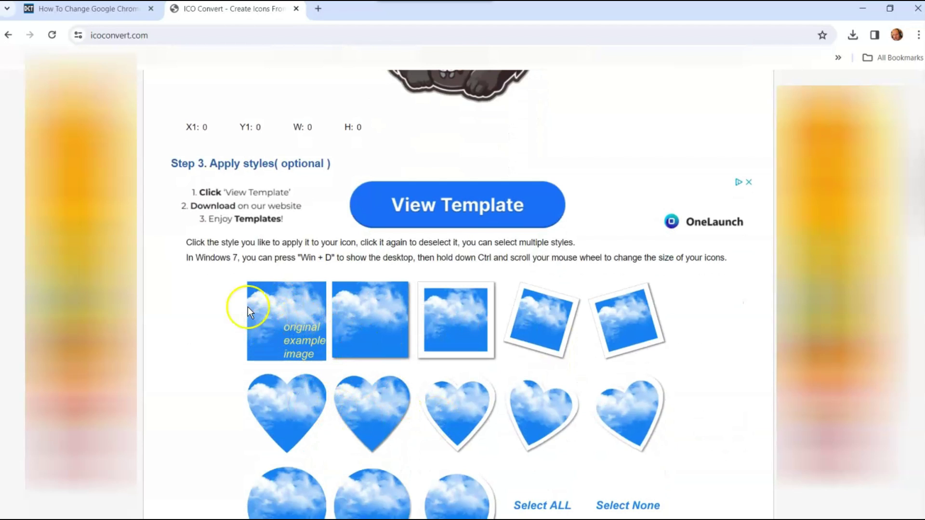
{"action": "scroll", "coordinate": [284, 290], "scroll_direction": "down", "scroll_amount": 4}
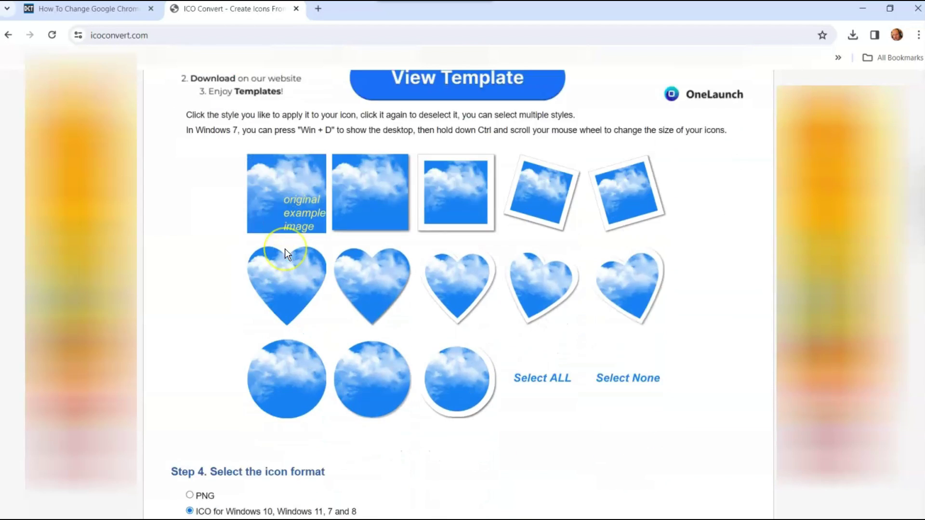
{"action": "scroll", "coordinate": [285, 248], "scroll_direction": "down", "scroll_amount": 4}
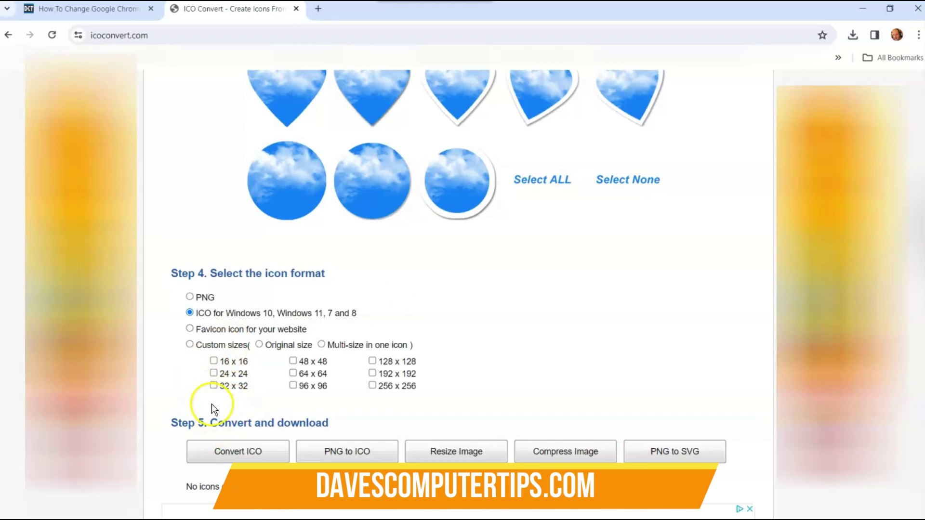
Convert the gorilla image to ICO, download it, and show it in the Downloads folder.
{"action": "left_click", "coordinate": [235, 455]}
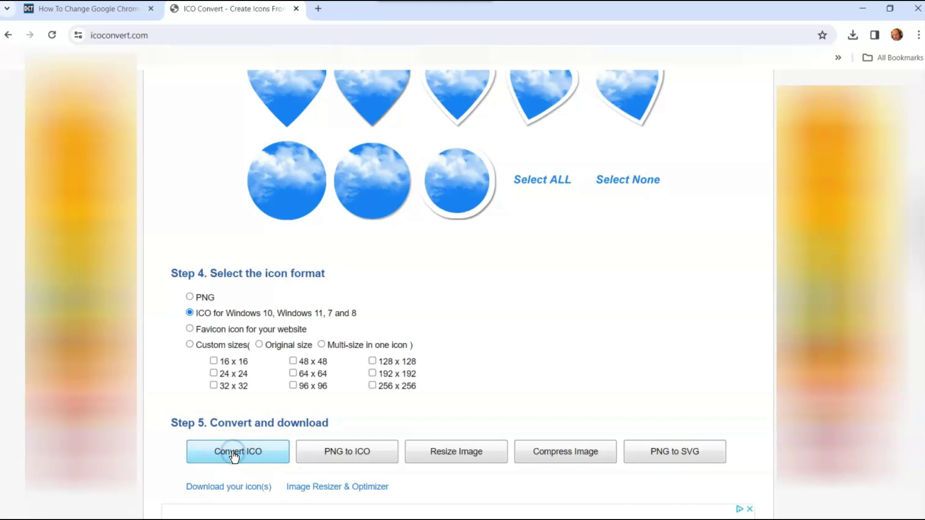
{"action": "left_click", "coordinate": [243, 488]}
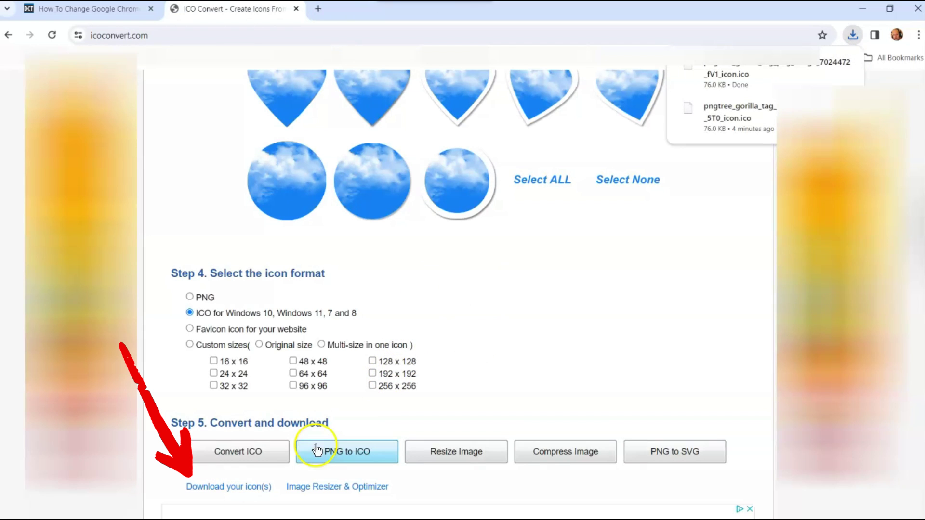
{"action": "left_click", "coordinate": [346, 513]}
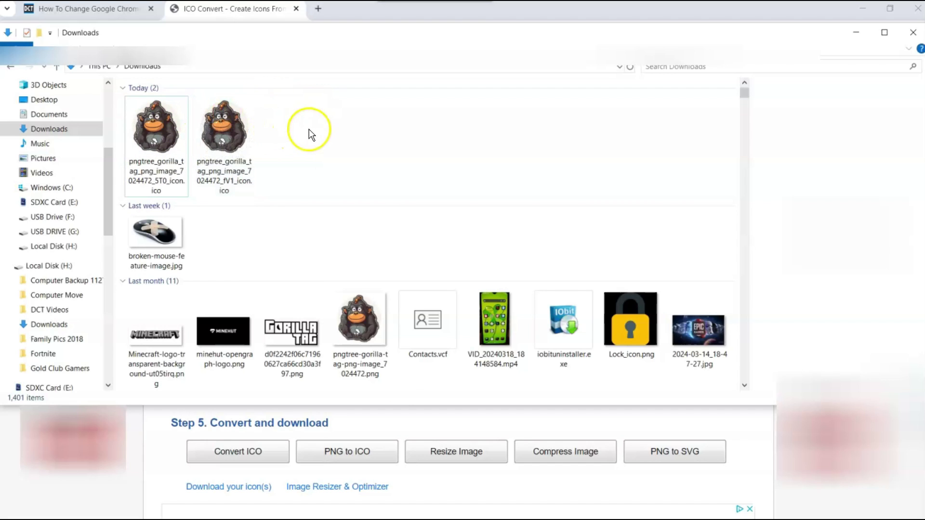
Search Windows for 'chrome' and bring up the Google Chrome result's options menu.
{"action": "left_click", "coordinate": [859, 33]}
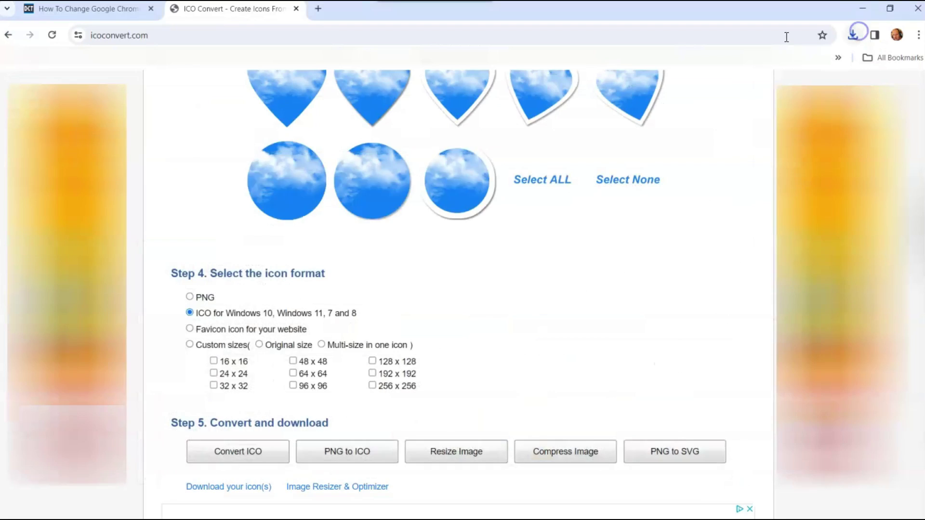
{"action": "left_click", "coordinate": [97, 11]}
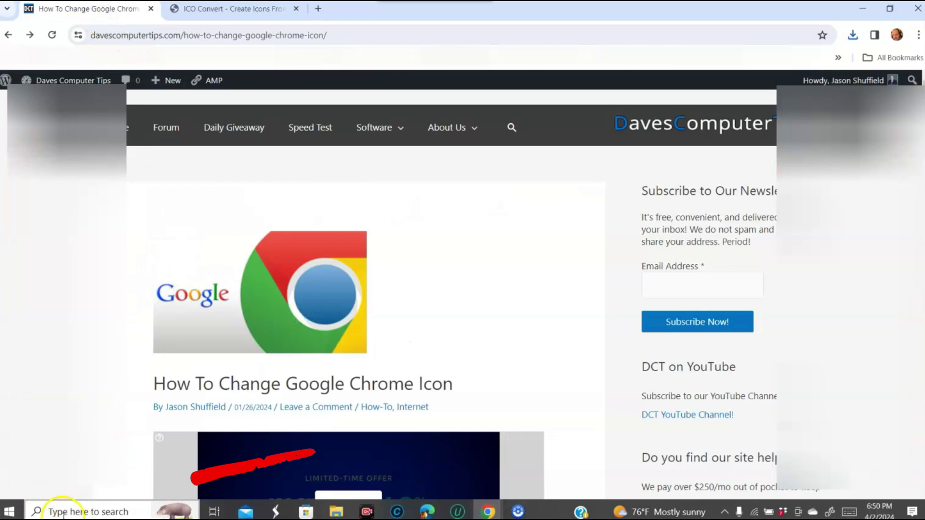
{"action": "left_click", "coordinate": [72, 513]}
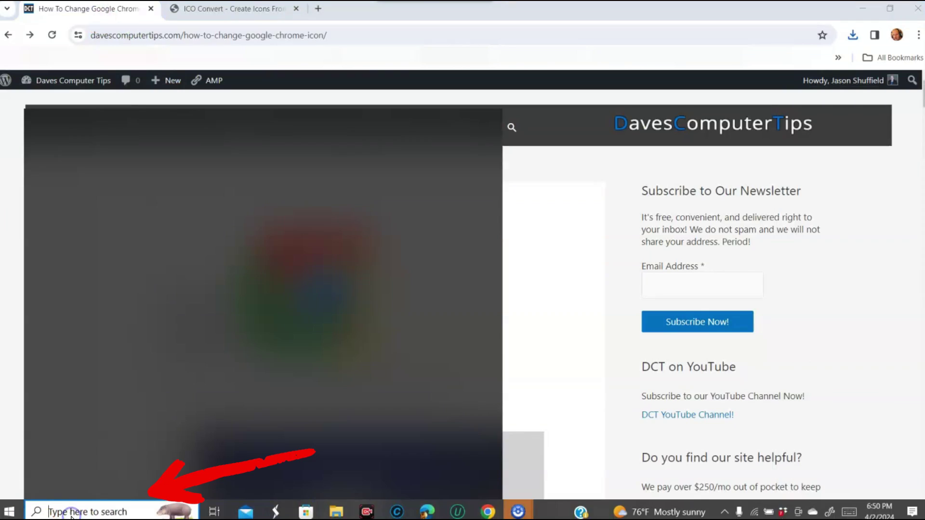
{"action": "type", "text": "chrome"}
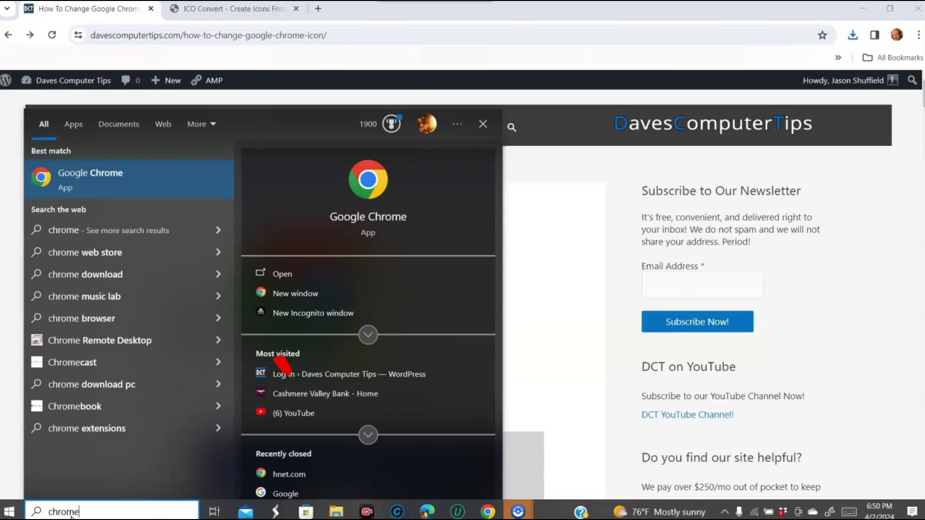
{"action": "right_click", "coordinate": [118, 181]}
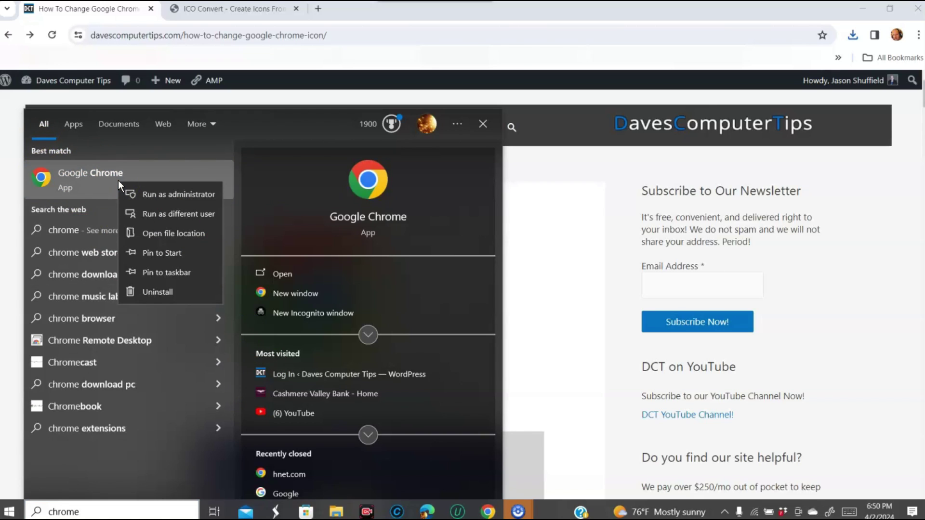
Open Google Chrome's file location and show the Chrome shortcut's Properties.
{"action": "left_click", "coordinate": [170, 234]}
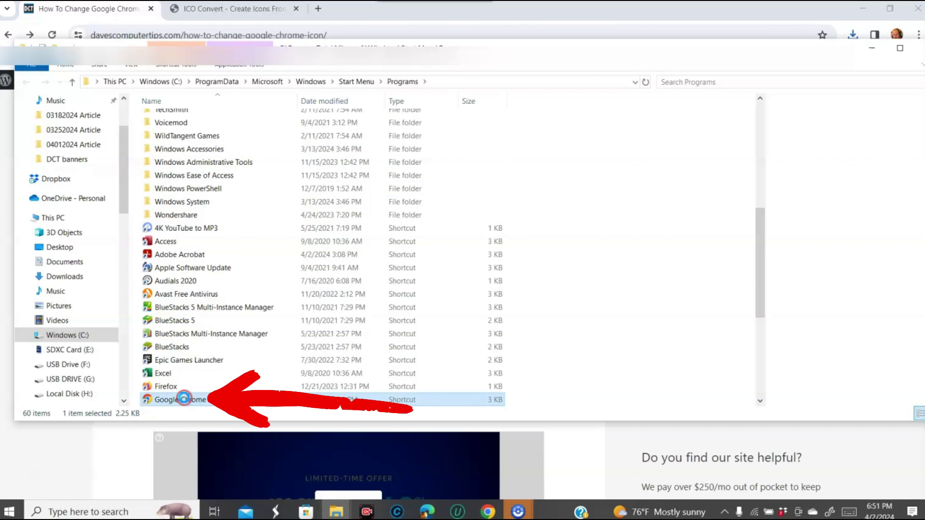
{"action": "right_click", "coordinate": [184, 397]}
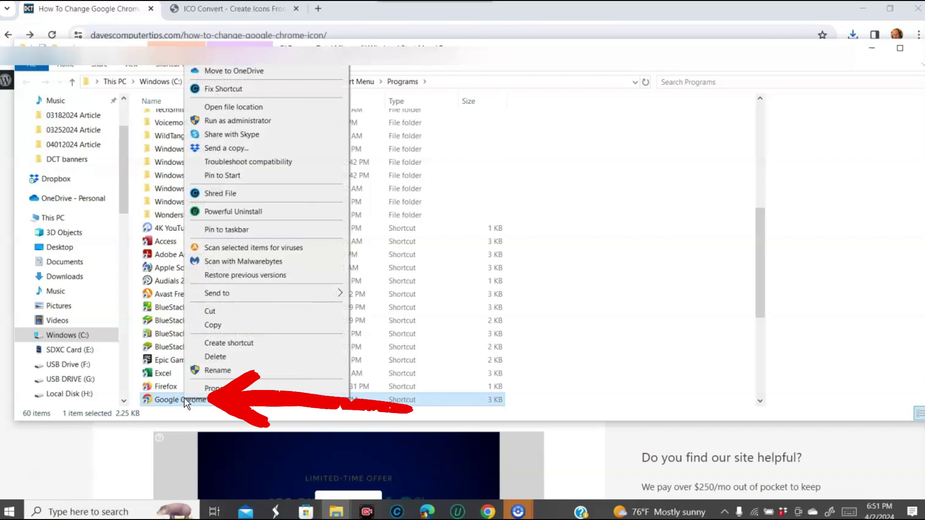
{"action": "left_click", "coordinate": [235, 388]}
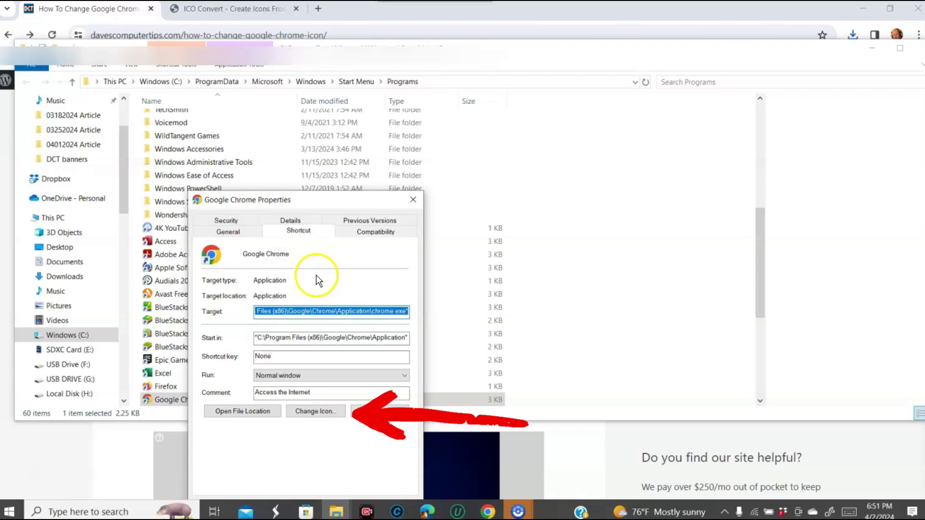
Load the gorilla fV1 .ico file from Downloads into the shortcut's Change Icon dialog.
{"action": "left_click", "coordinate": [323, 413]}
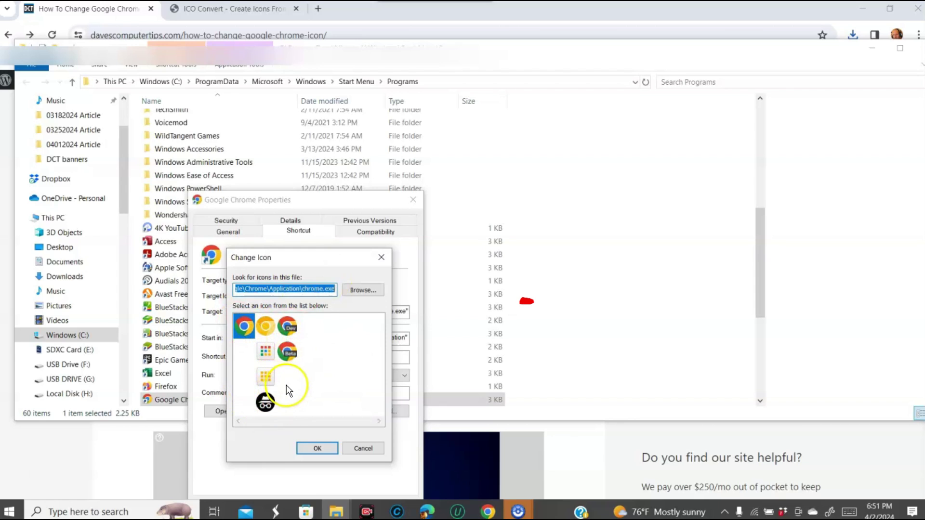
{"action": "left_click", "coordinate": [360, 291]}
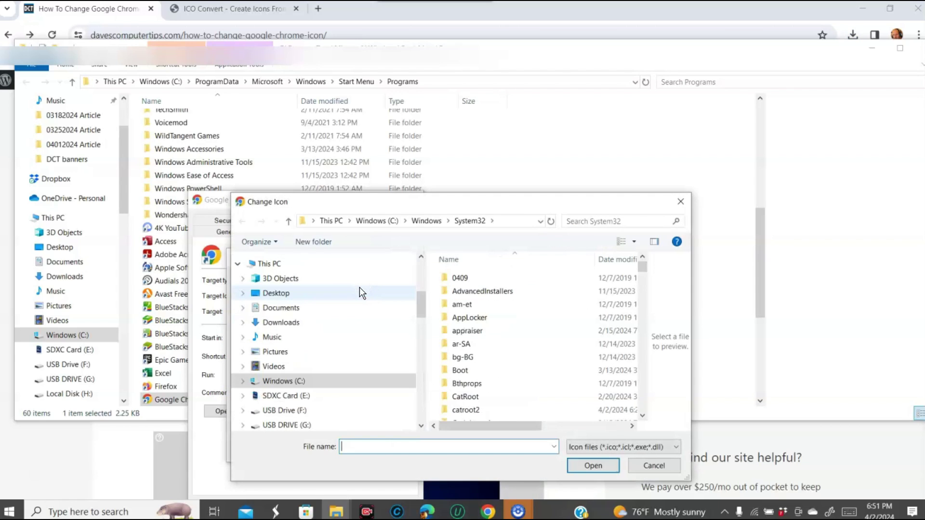
{"action": "left_click", "coordinate": [281, 322]}
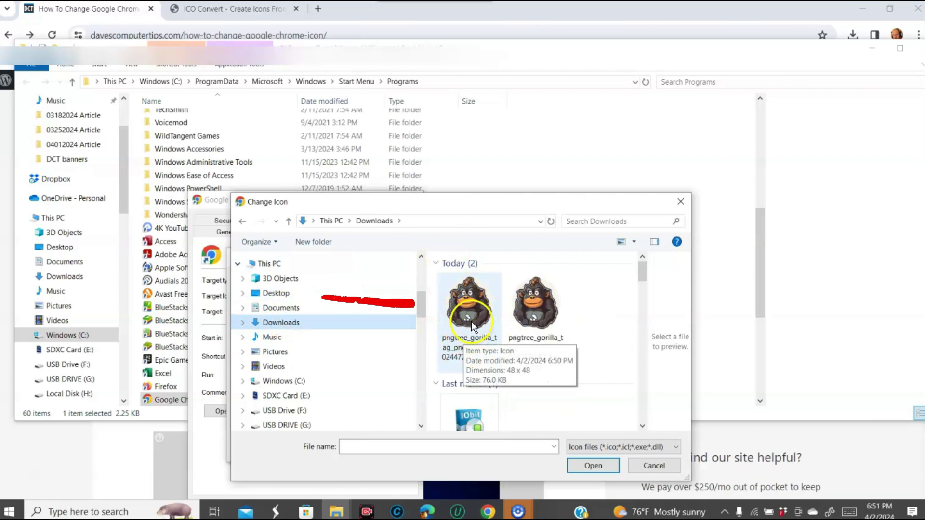
{"action": "left_click", "coordinate": [468, 338]}
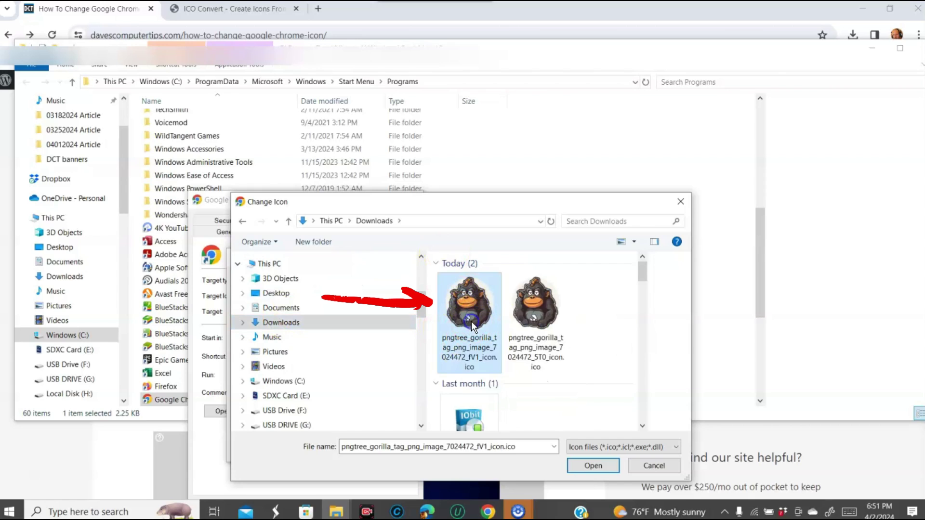
{"action": "left_click", "coordinate": [589, 467]}
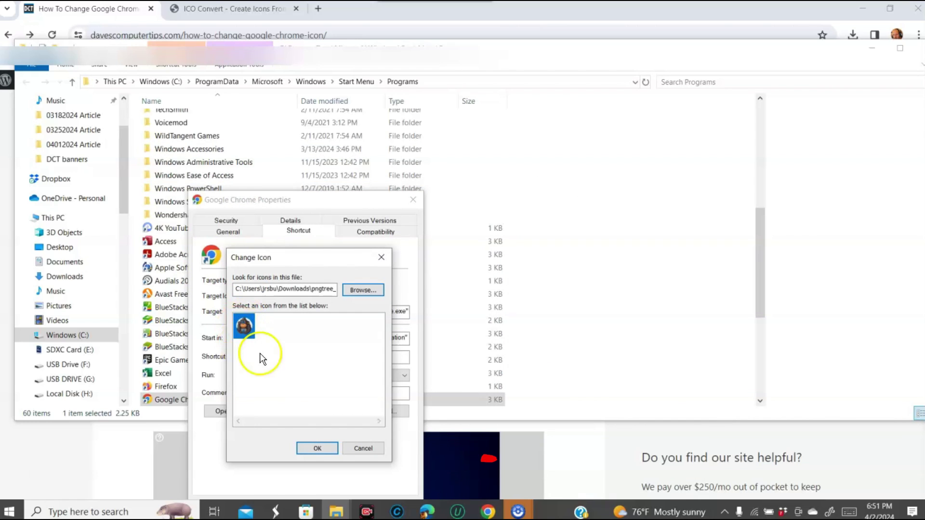
Apply the gorilla icon to the Start Menu Chrome shortcut, granting administrator permission.
{"action": "left_click", "coordinate": [318, 449]}
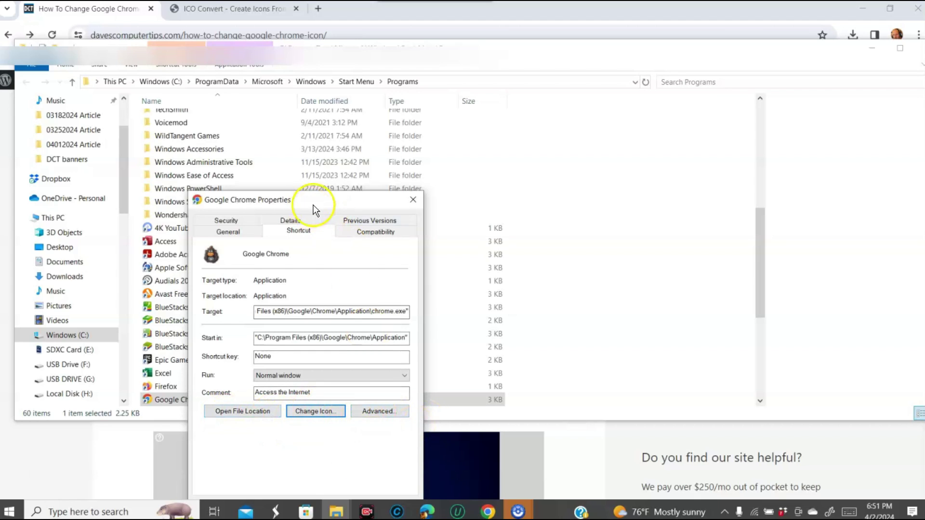
{"action": "left_click_drag", "start_coordinate": [321, 200], "coordinate": [324, 125]}
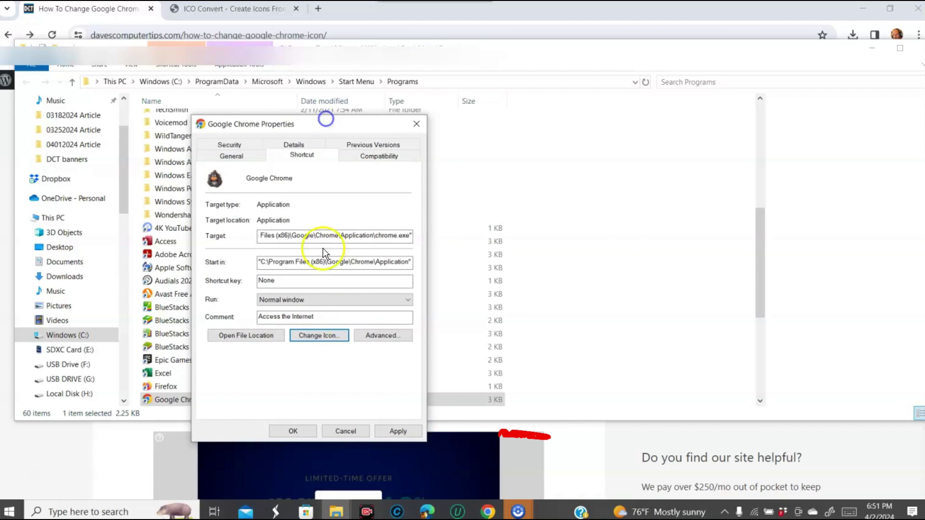
{"action": "left_click", "coordinate": [399, 430]}
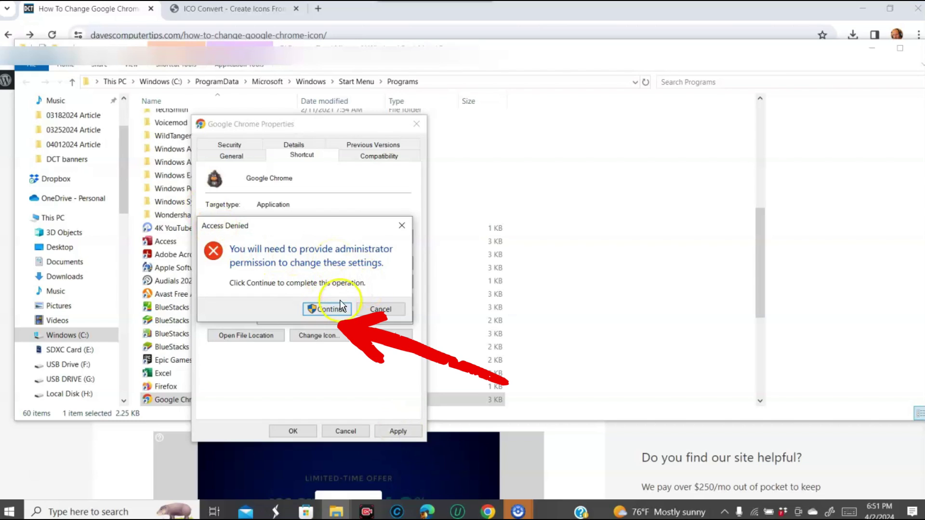
{"action": "left_click", "coordinate": [318, 310]}
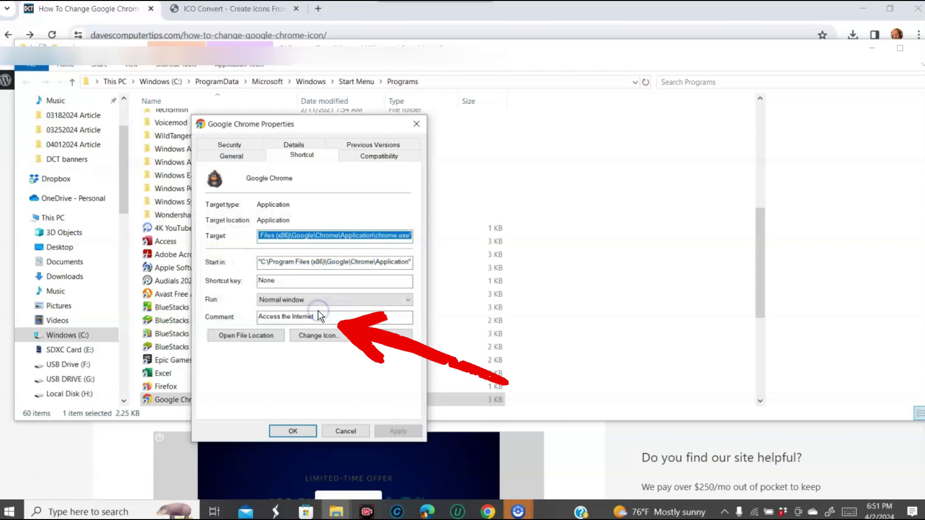
{"action": "left_click", "coordinate": [294, 432]}
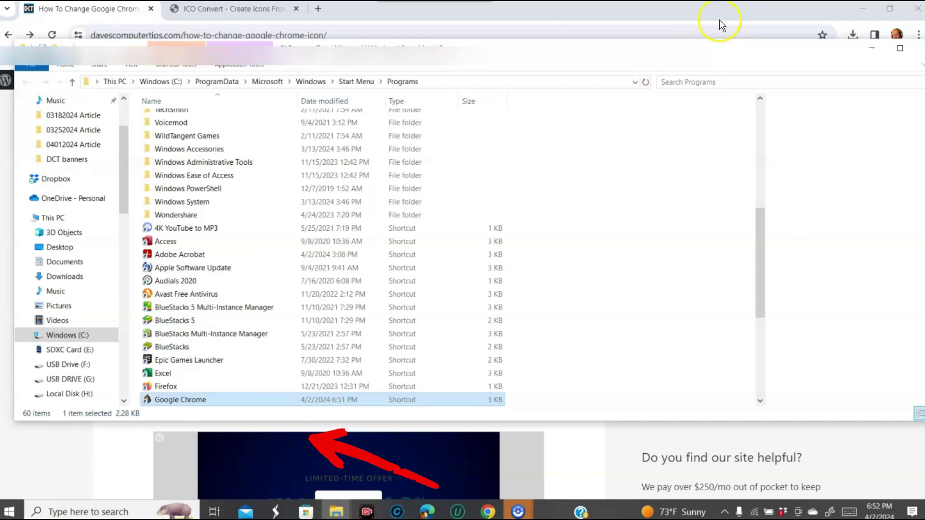
Minimize File Explorer and the Chrome window to reveal the desktop.
{"action": "left_click", "coordinate": [872, 48]}
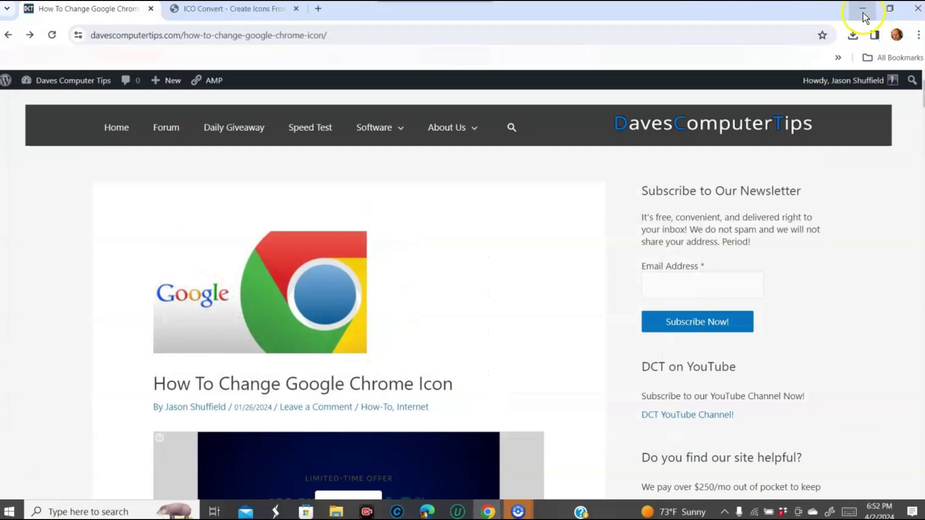
{"action": "left_click", "coordinate": [863, 10]}
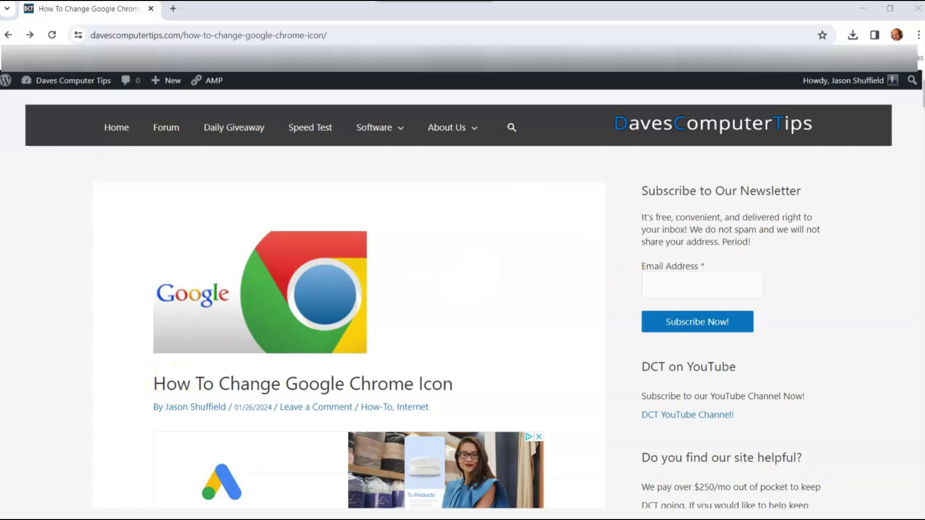
{"action": "left_click", "coordinate": [859, 10]}
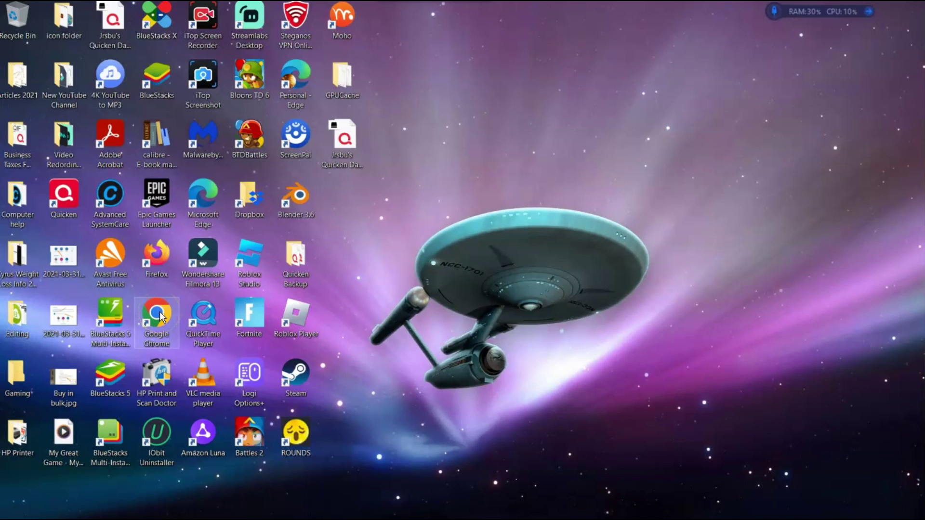
{"action": "left_click_drag", "start_coordinate": [161, 318], "coordinate": [488, 511]}
{"action": "left_click", "coordinate": [491, 511]}
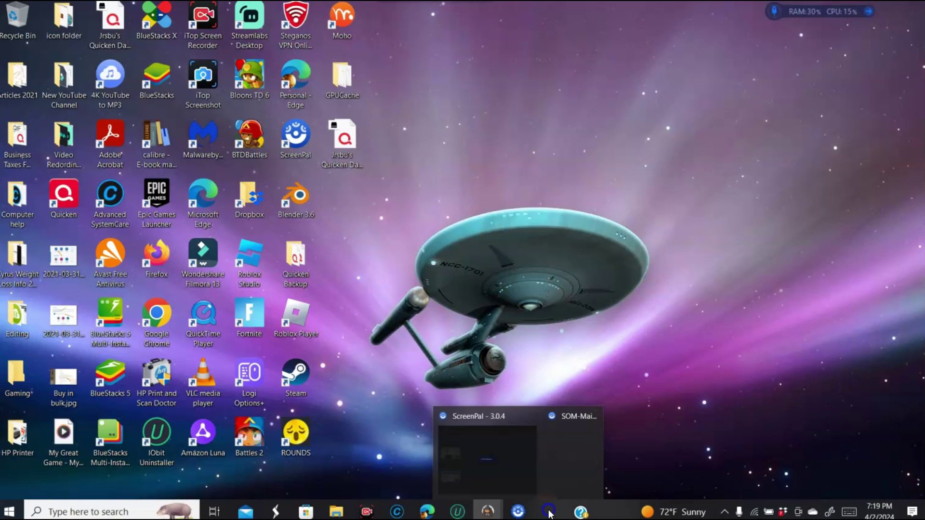
{"action": "left_click", "coordinate": [485, 513]}
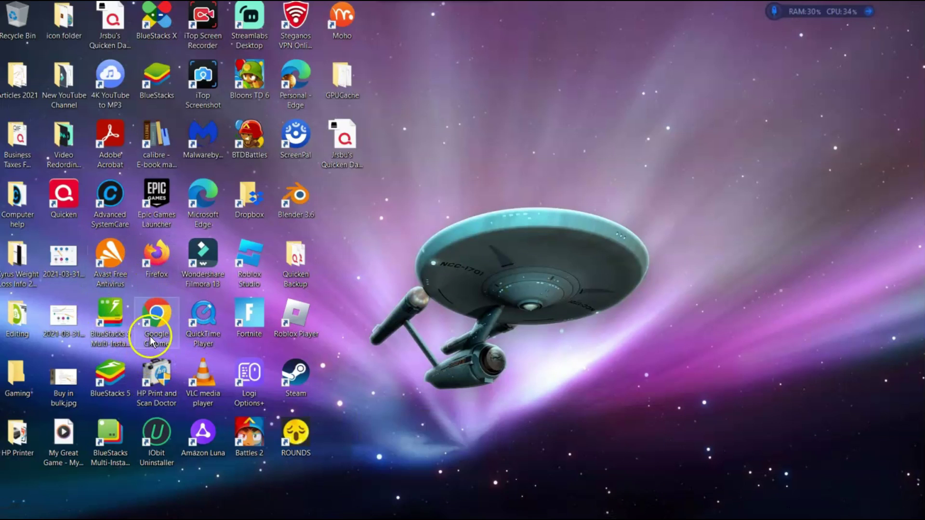
{"action": "left_click", "coordinate": [165, 314]}
{"action": "mouse_move", "coordinate": [477, 509]}
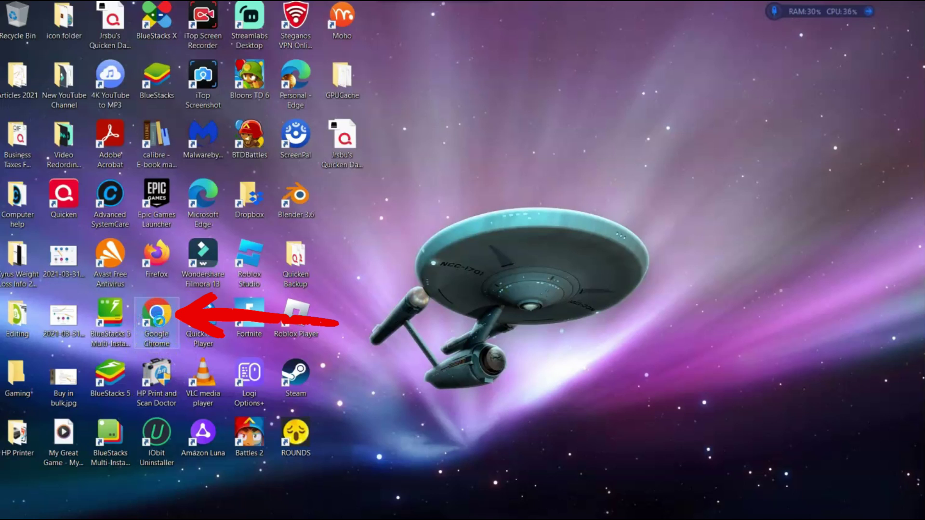
Point the desktop Chrome shortcut's Change Icon dialog to the first gorilla .ico in Downloads.
{"action": "right_click", "coordinate": [159, 321]}
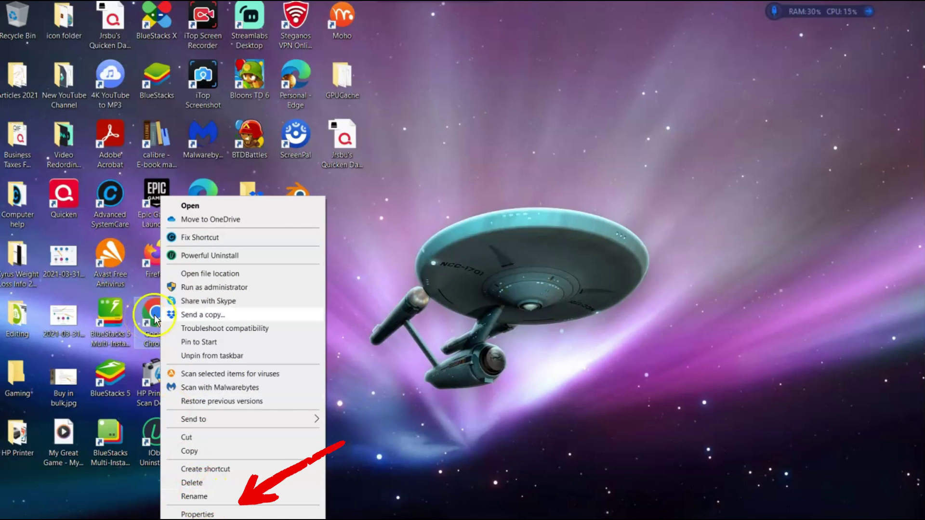
{"action": "left_click", "coordinate": [198, 515]}
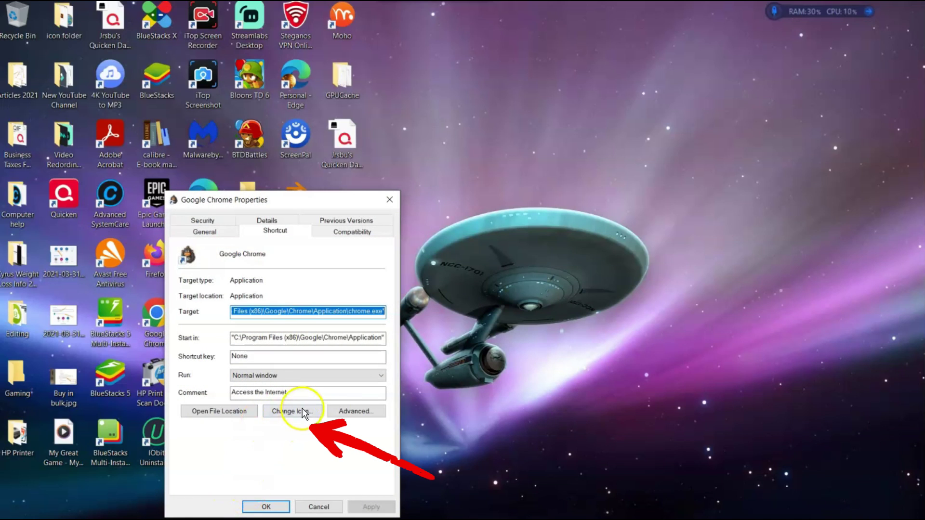
{"action": "left_click", "coordinate": [304, 412]}
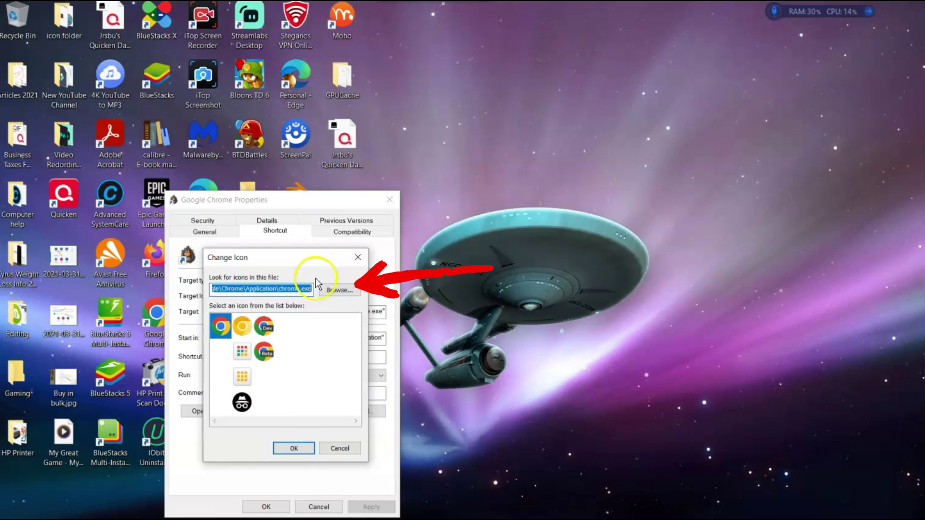
{"action": "left_click", "coordinate": [337, 290]}
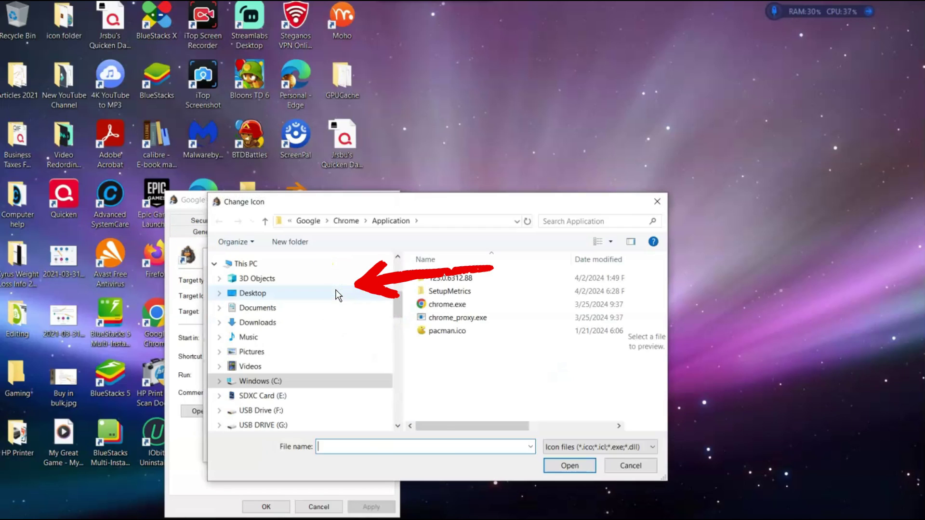
{"action": "scroll", "coordinate": [281, 299], "scroll_direction": "up", "scroll_amount": 2}
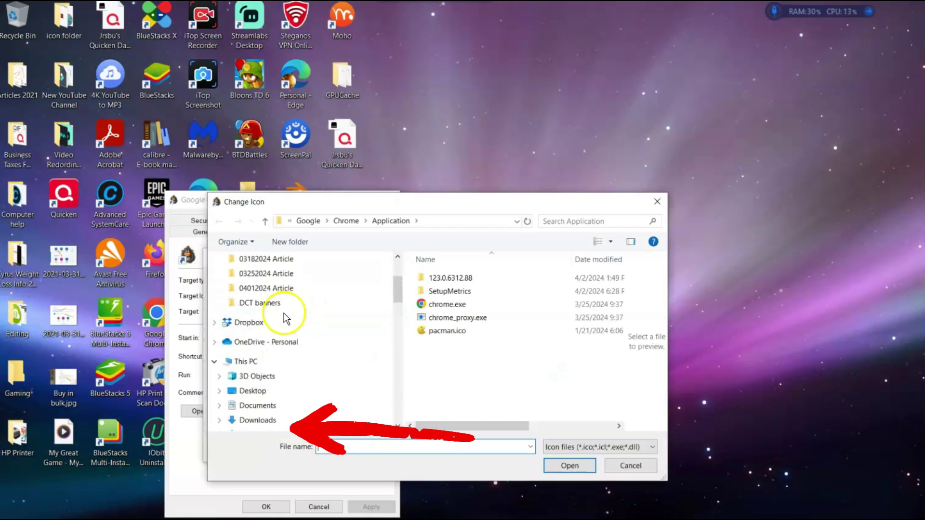
{"action": "left_click", "coordinate": [248, 420]}
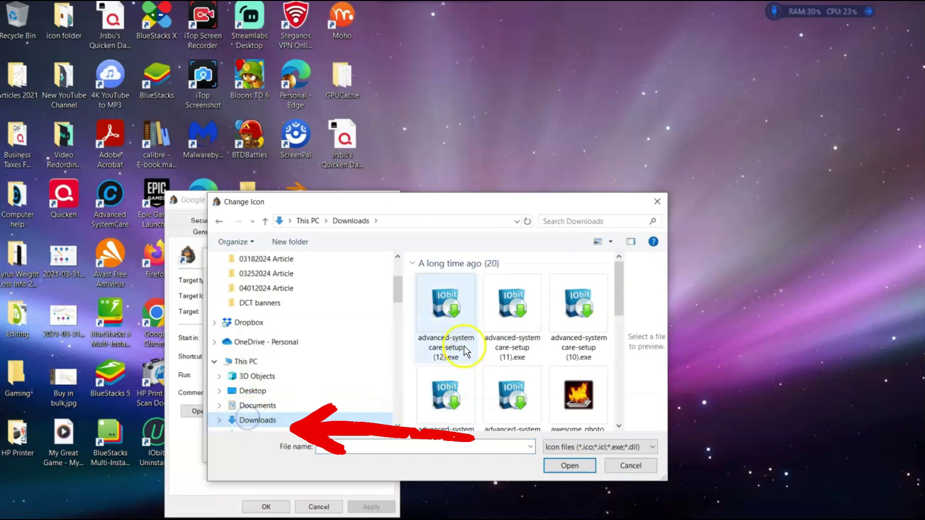
{"action": "left_click", "coordinate": [446, 309]}
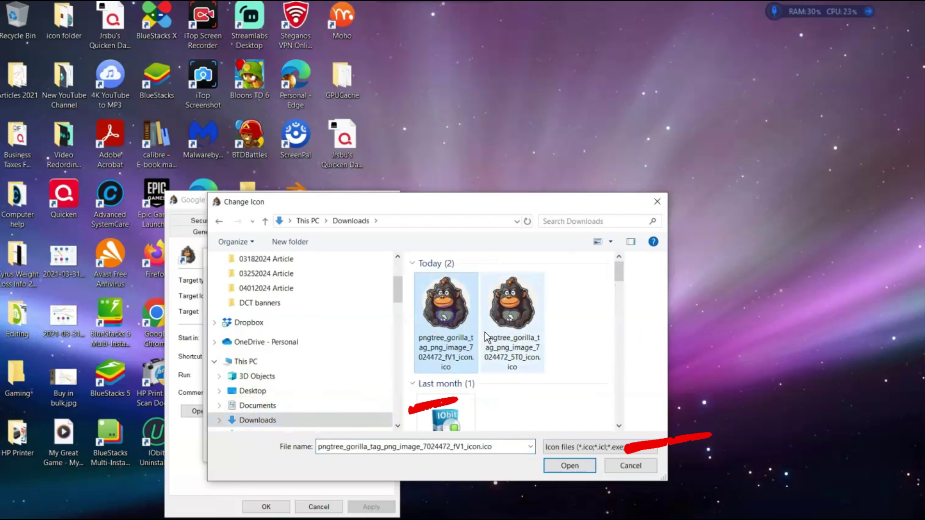
{"action": "left_click", "coordinate": [571, 466]}
Apply the gorilla icon to the desktop shortcut with administrator permission and close Properties.
{"action": "left_click", "coordinate": [295, 448]}
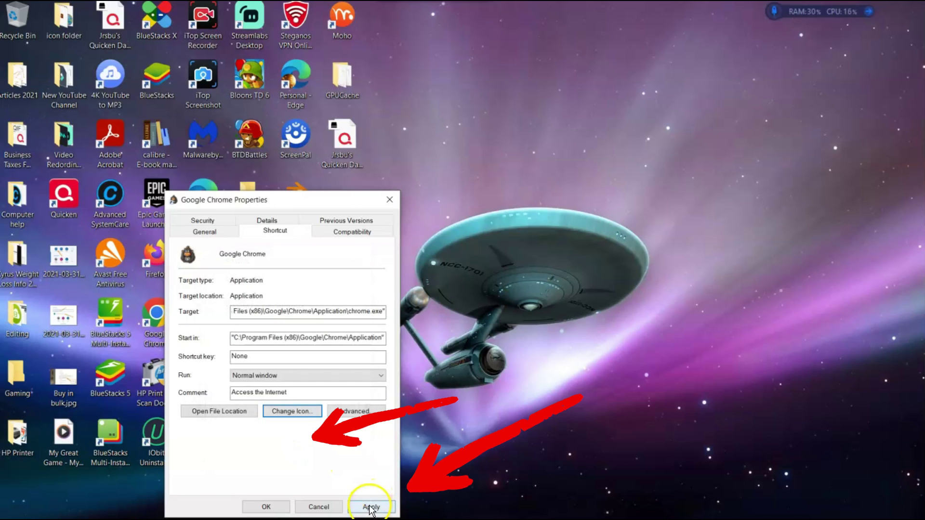
{"action": "left_click", "coordinate": [369, 506]}
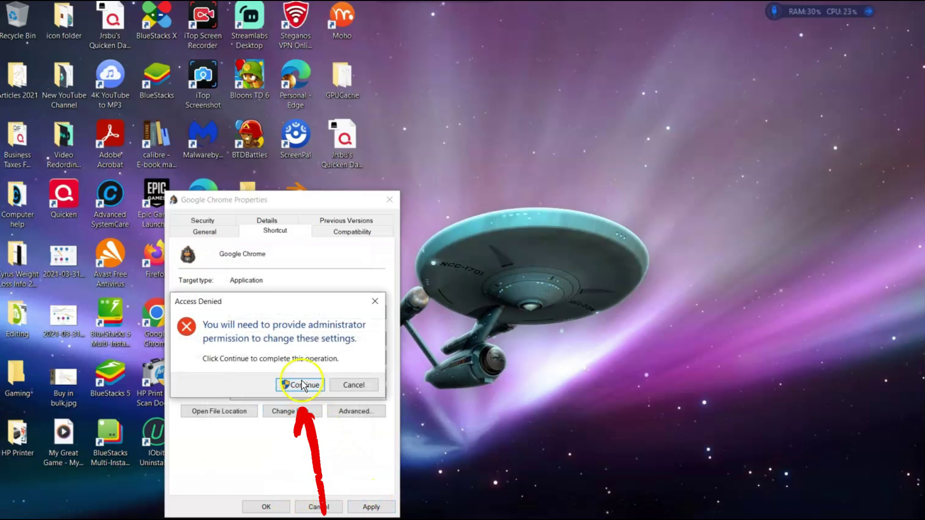
{"action": "left_click", "coordinate": [297, 386]}
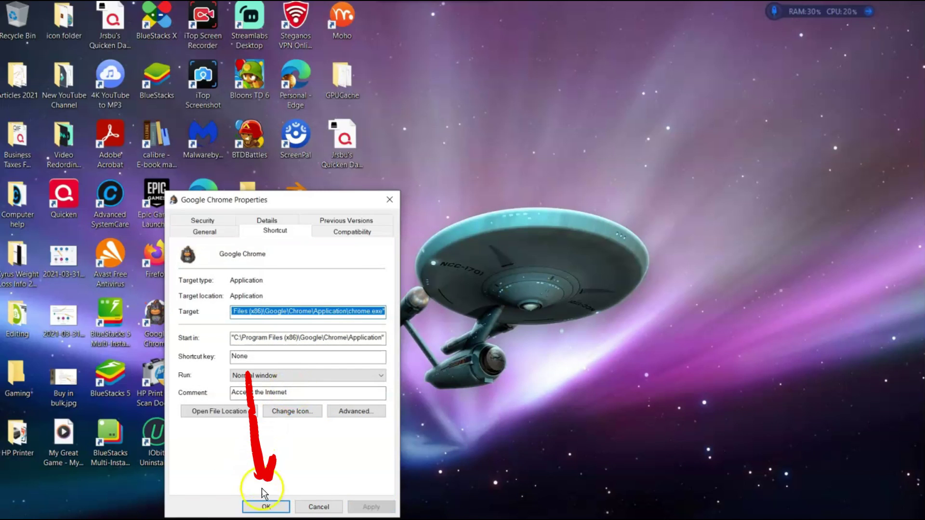
{"action": "left_click", "coordinate": [273, 509]}
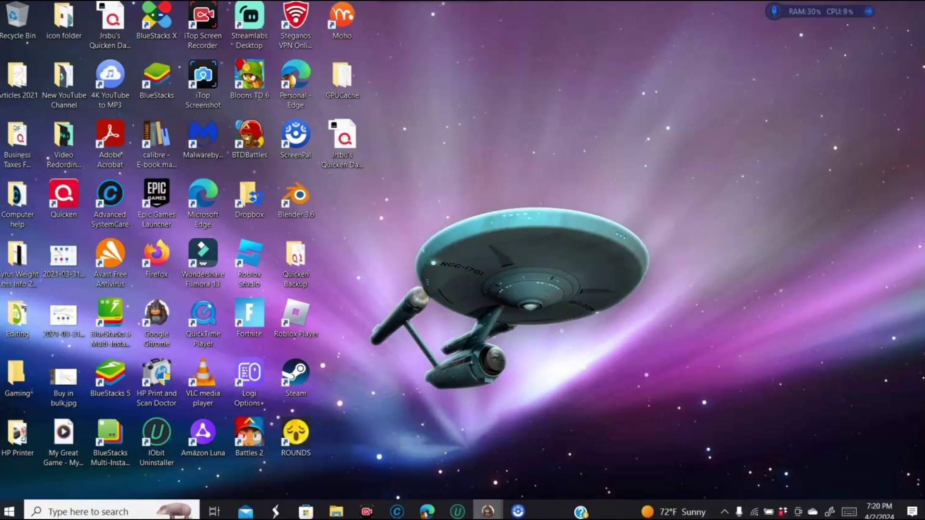
Restore the Chrome window showing the 'How To Change Google Chrome Icon' article from its taskbar preview.
{"action": "left_click", "coordinate": [547, 480]}
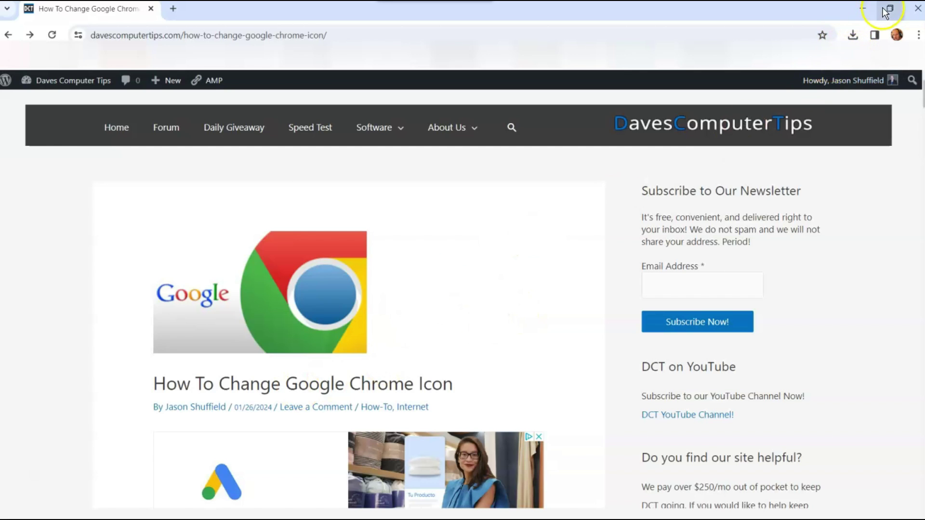
Minimize Chrome to reveal the desktop's gorilla-icon Chrome shortcut and show the taskbar previews.
{"action": "left_click", "coordinate": [859, 10]}
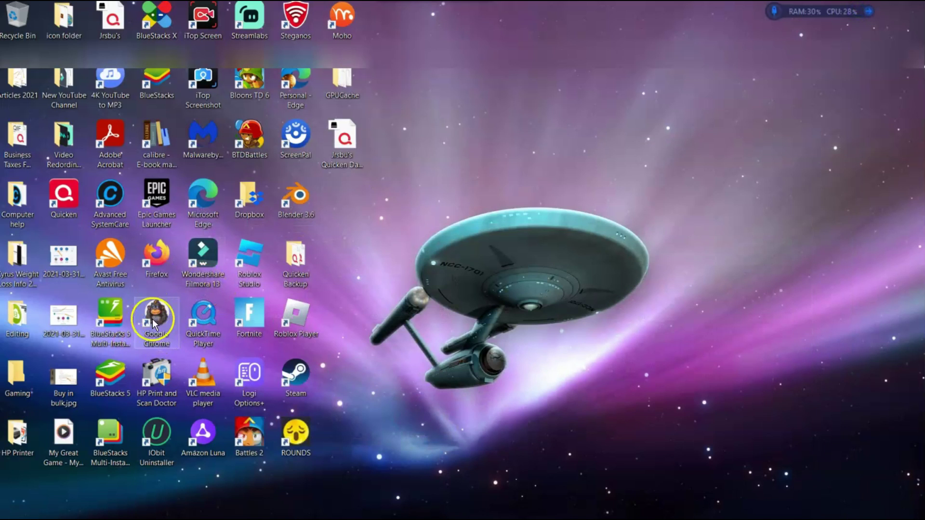
{"action": "mouse_move", "coordinate": [424, 518]}
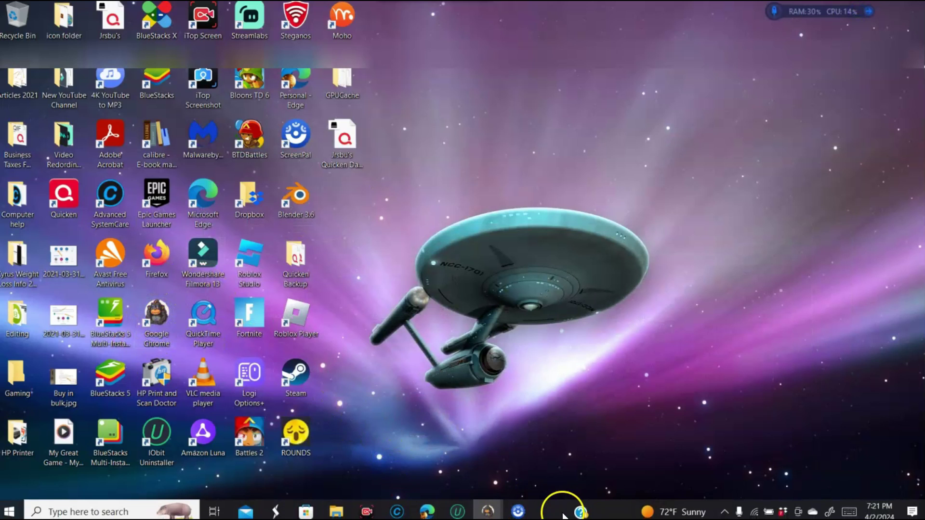
{"action": "mouse_move", "coordinate": [487, 510]}
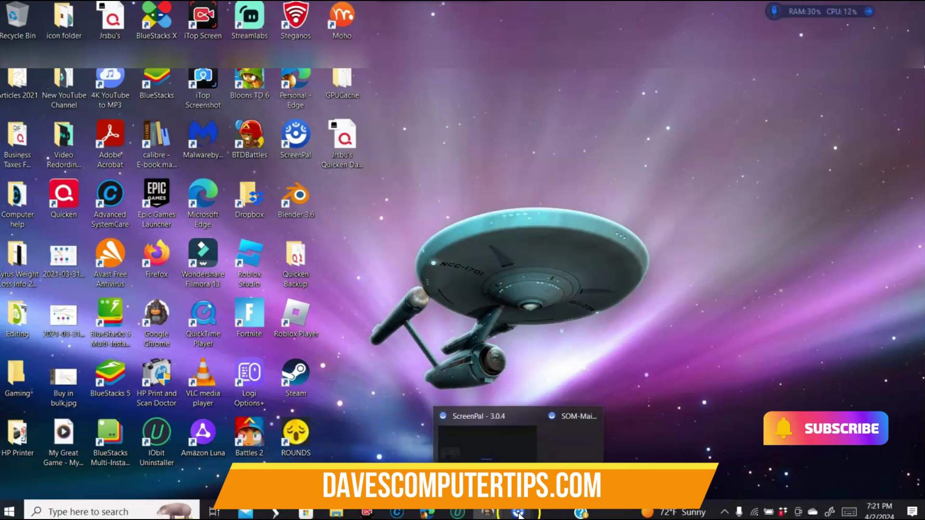
Bring the Daves Computer Tips article window back up from the Chrome taskbar preview.
{"action": "left_click", "coordinate": [549, 436]}
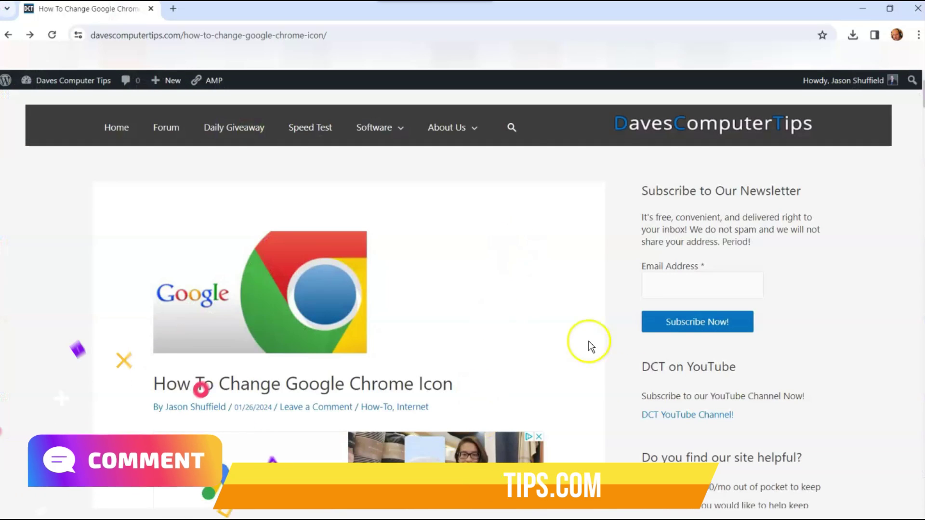